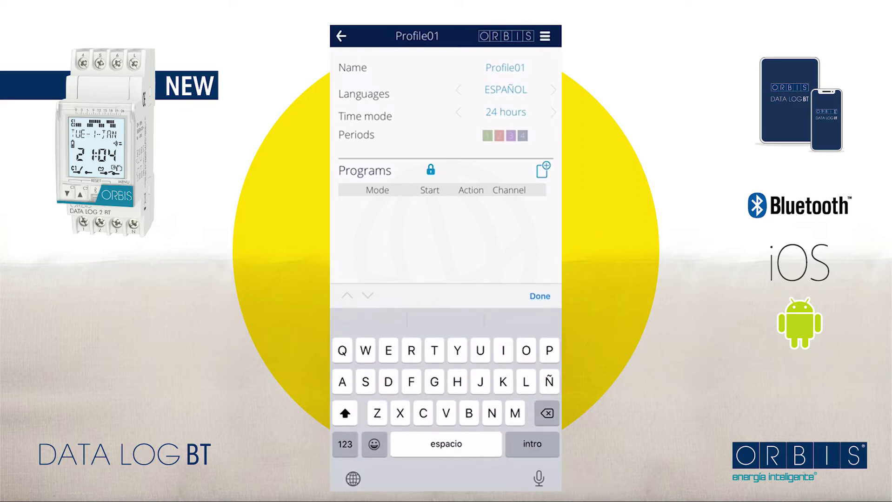
Replace the default profile name with Ventilatio and confirm it.
key("BackSpace")
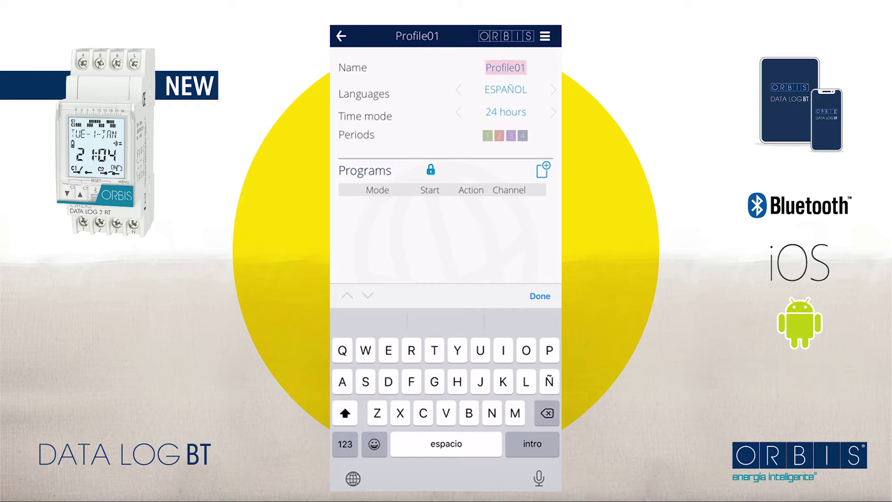
key("BackSpace")
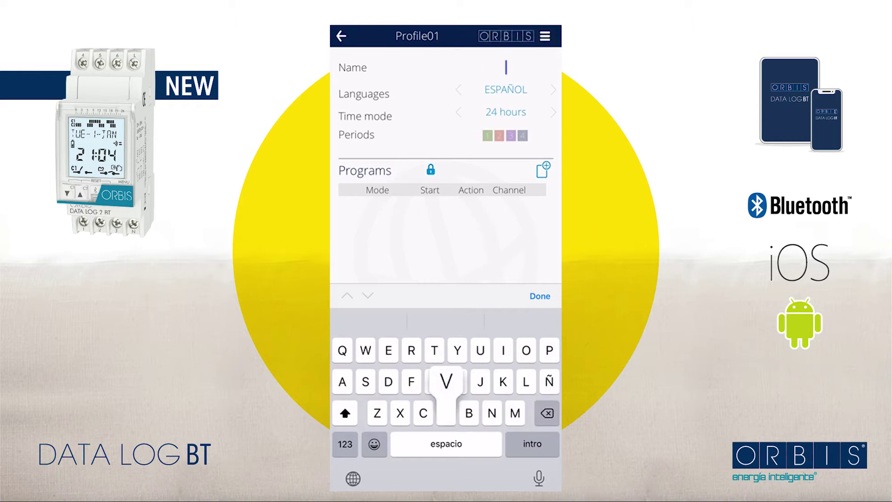
type("Venti")
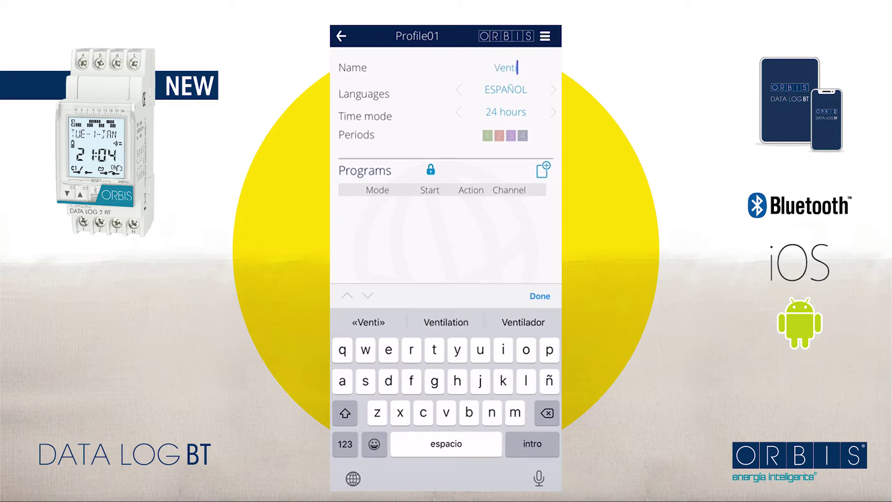
type("latio")
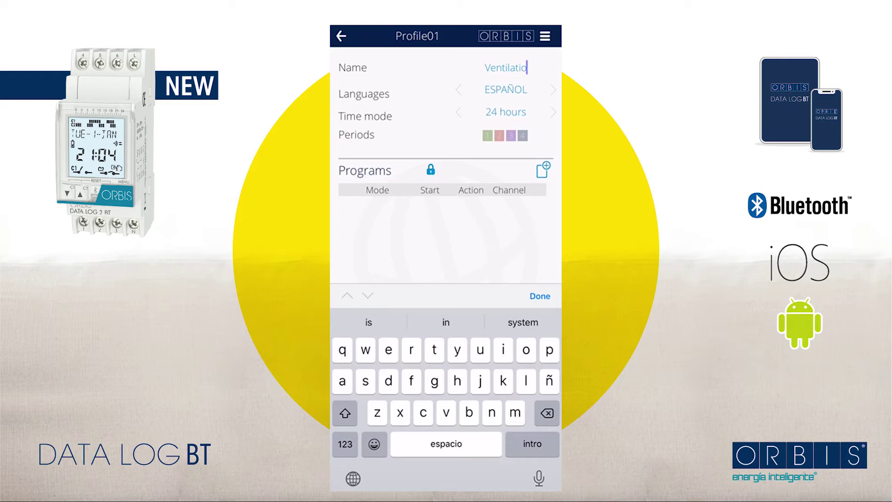
key("Return")
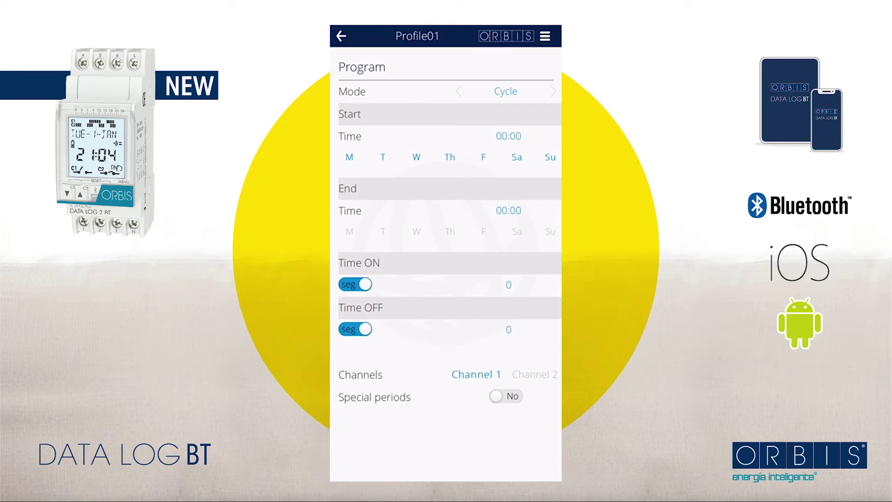
Set the program start time to 08:00 and exclude Saturday and Sunday.
left_click(508, 136)
left_click_drag(423, 468, 424, 434)
left_click_drag(423, 468, 424, 434)
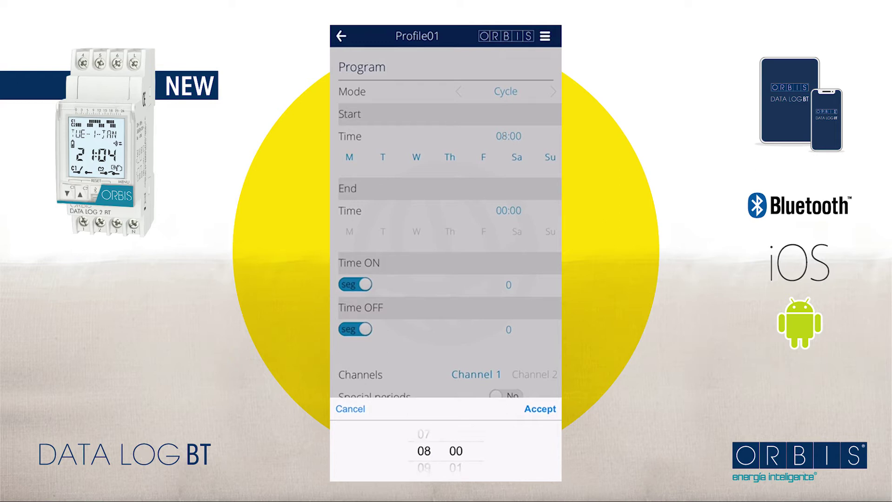
left_click(540, 409)
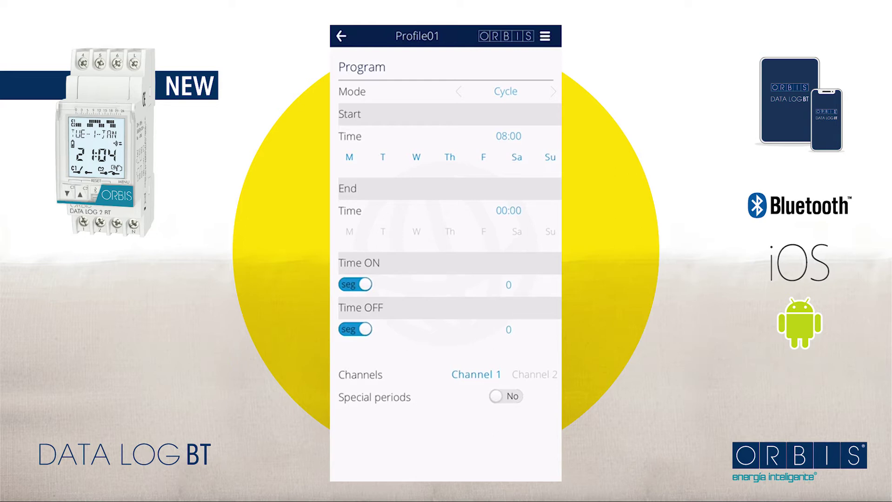
left_click(517, 157)
left_click(550, 157)
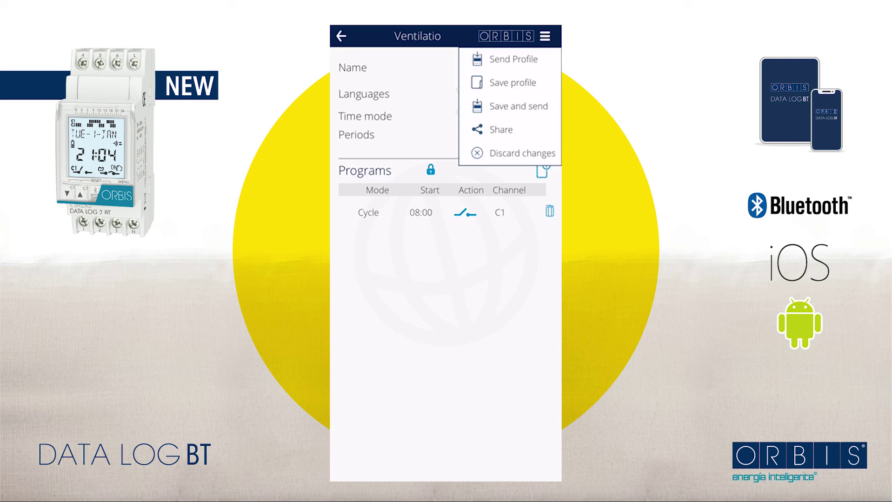
left_click(501, 130)
scroll(446, 301, "right", 5)
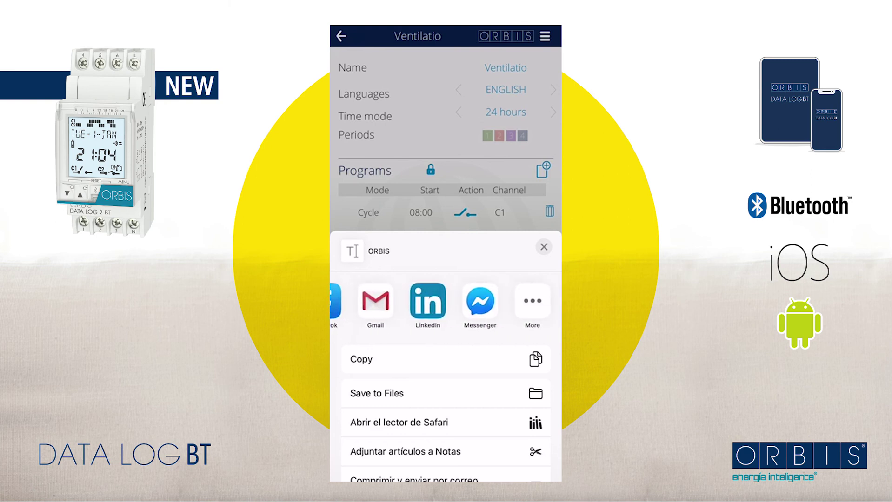
left_click(544, 247)
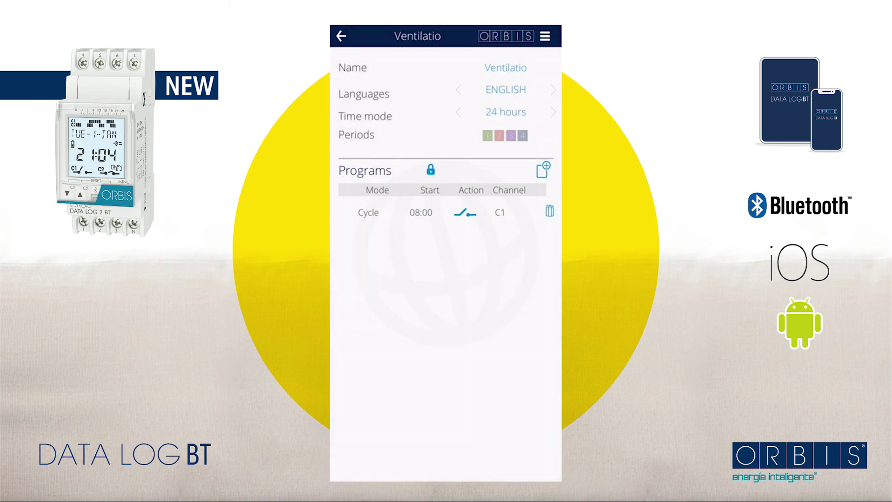
left_click(545, 35)
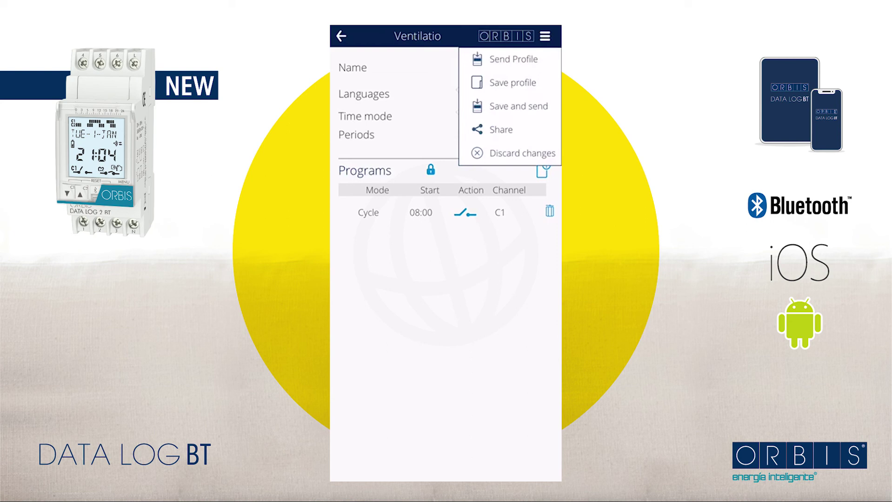
Choose Save profile to store Ventilatio in the profile list.
left_click(522, 152)
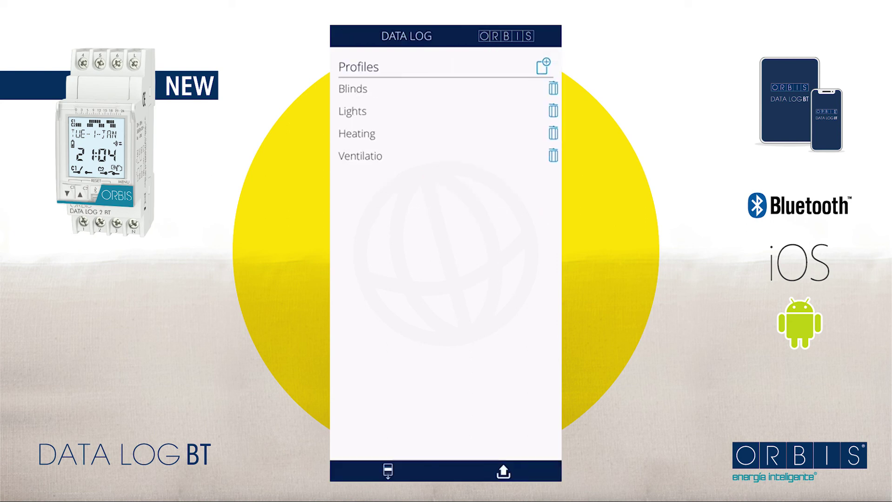